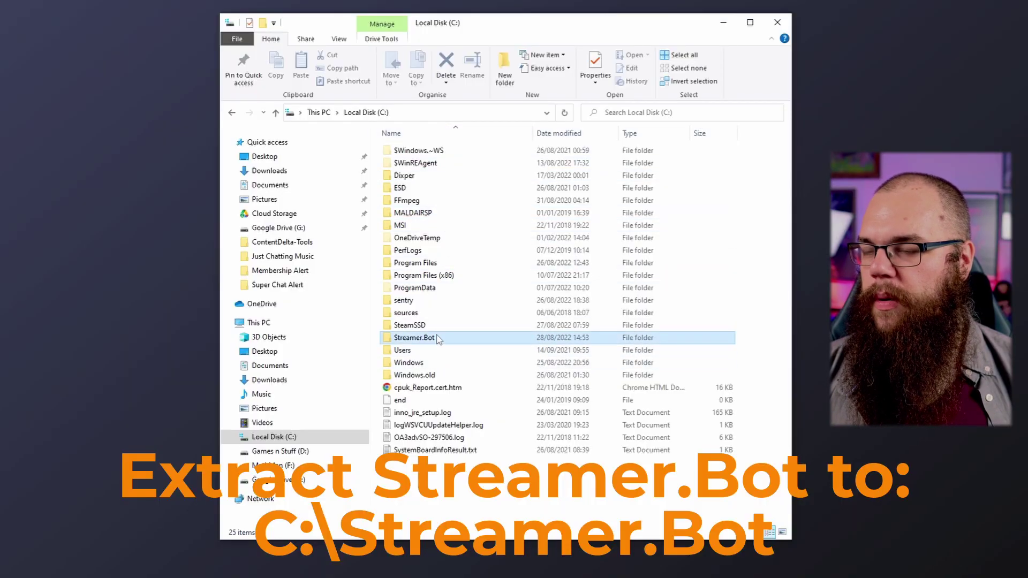
Step: Launch Streamer.bot.exe from C:\Streamer.Bot and bring up the Stream Apps settings
double_click(438, 338)
scroll(436, 345, down, 20)
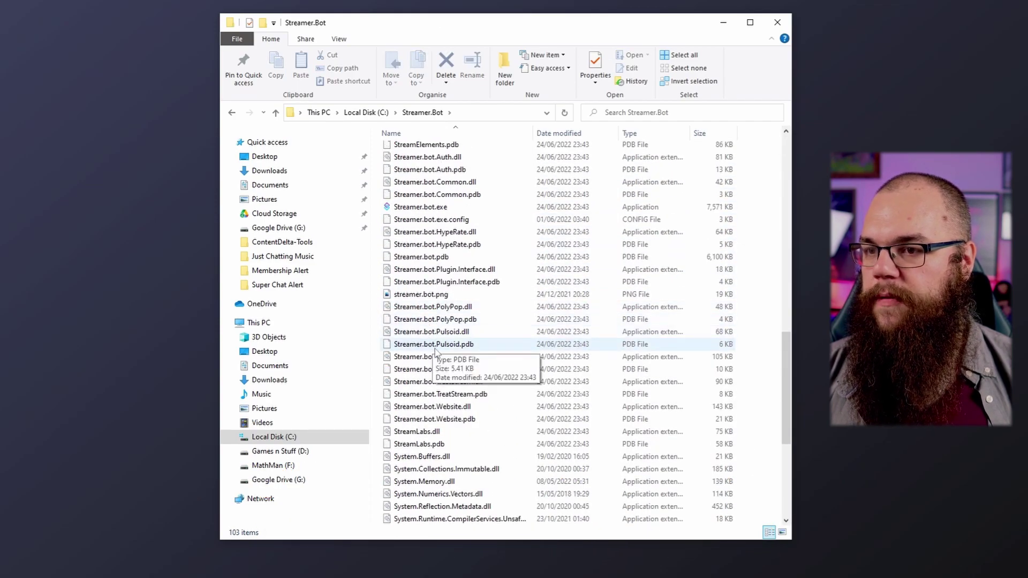
click(430, 208)
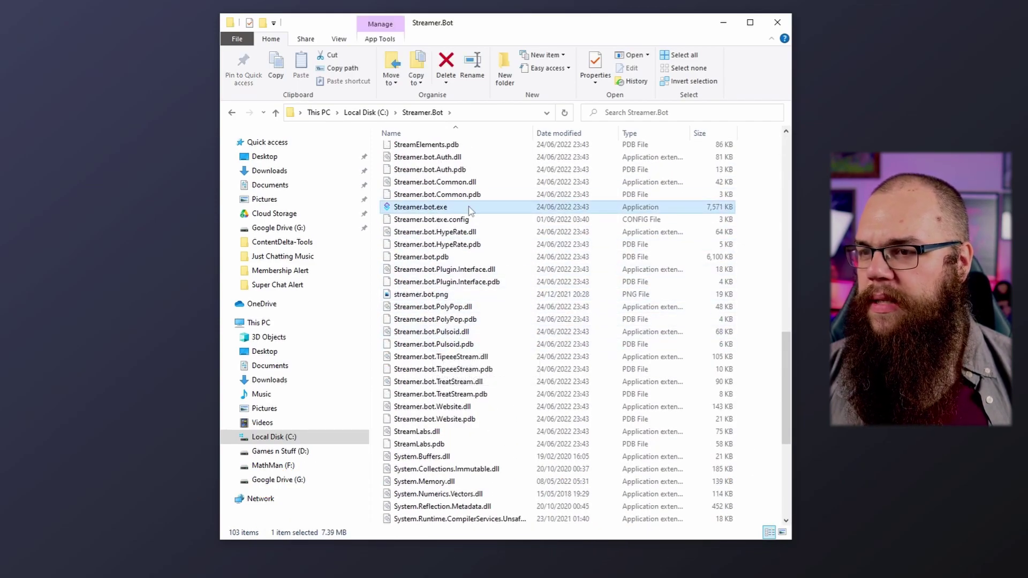
double_click(470, 211)
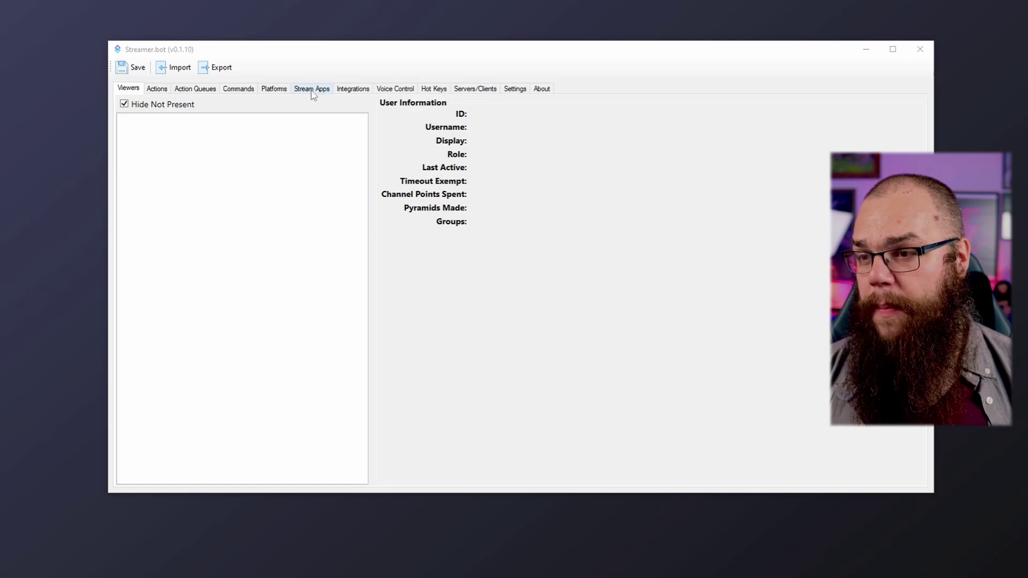
click(312, 89)
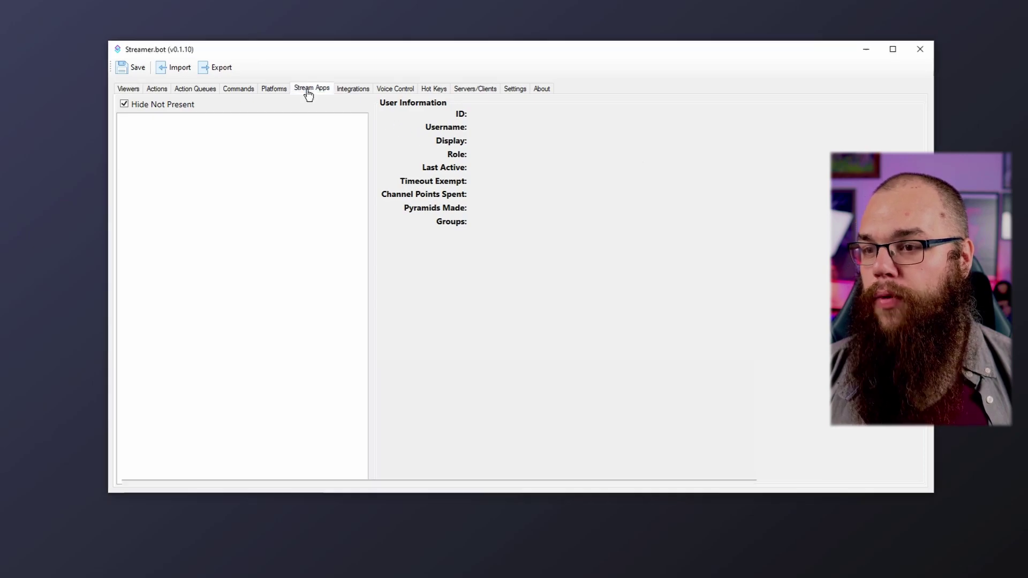
Step: Add an OBS connection to 127.0.0.1 port 4444 with auto-connect and reconnect enabled
click(358, 202)
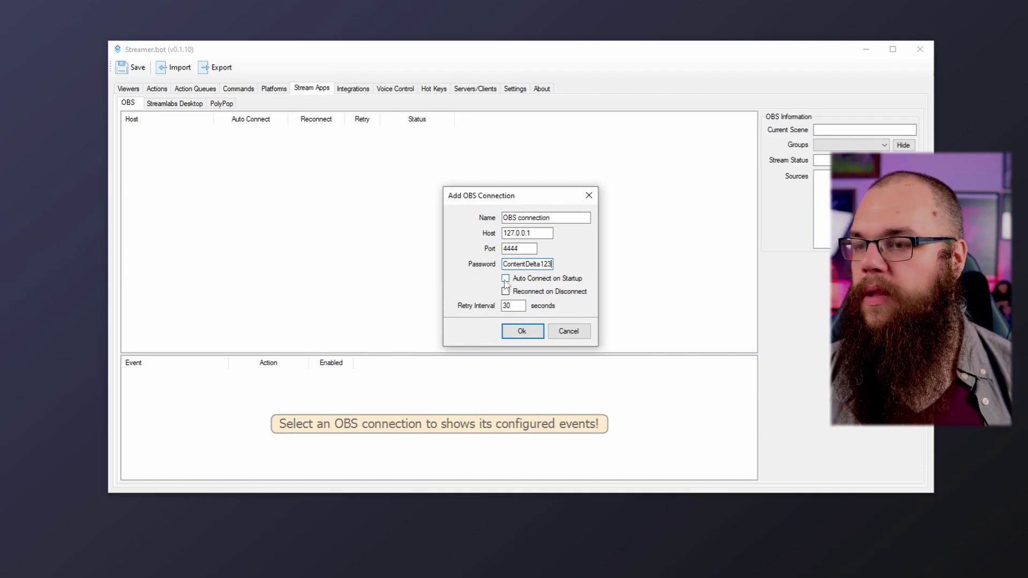
click(521, 331)
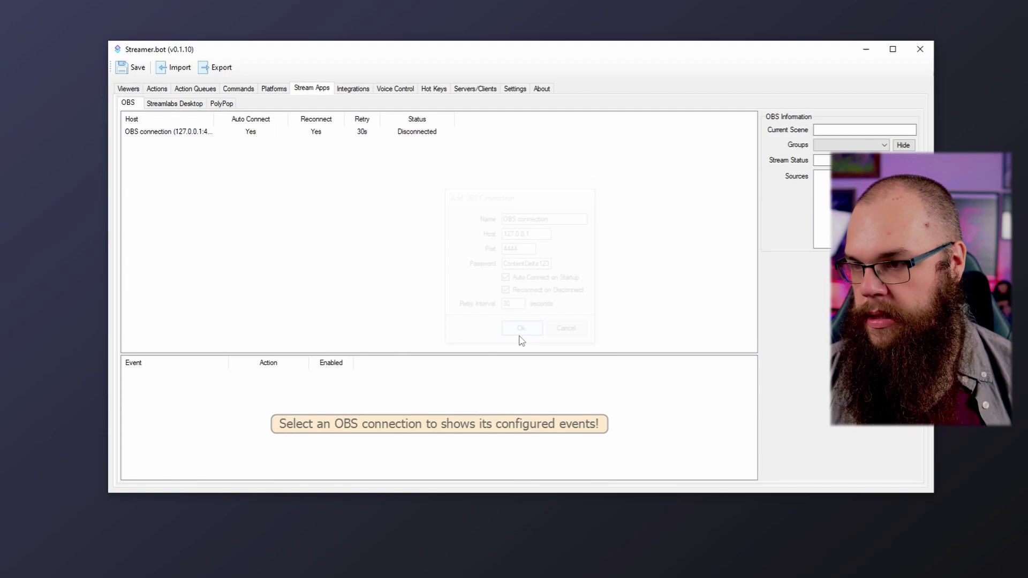
click(272, 90)
Step: Accept the YouTube terms and go to the YouTube Account page's username field
click(168, 105)
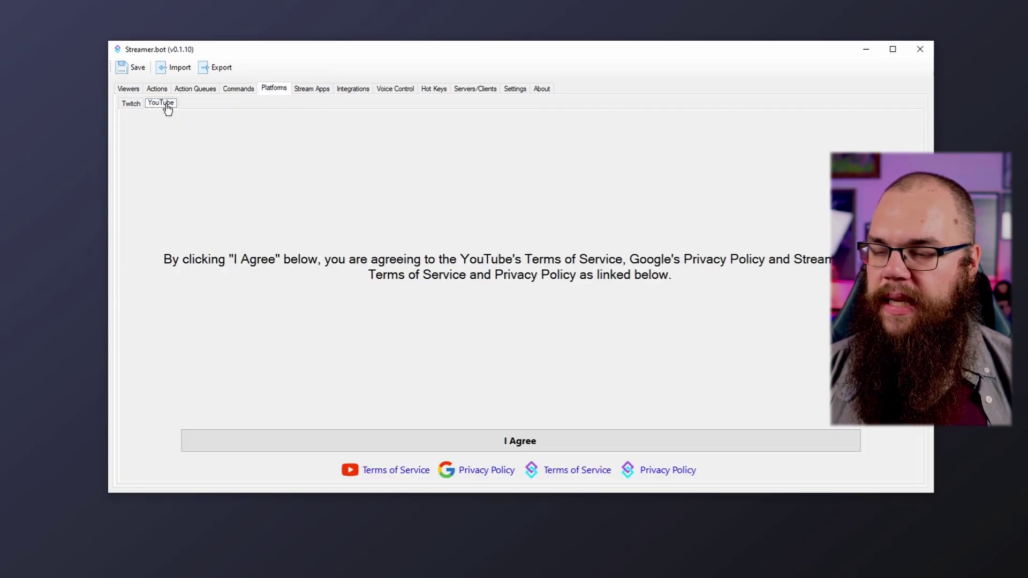
click(522, 441)
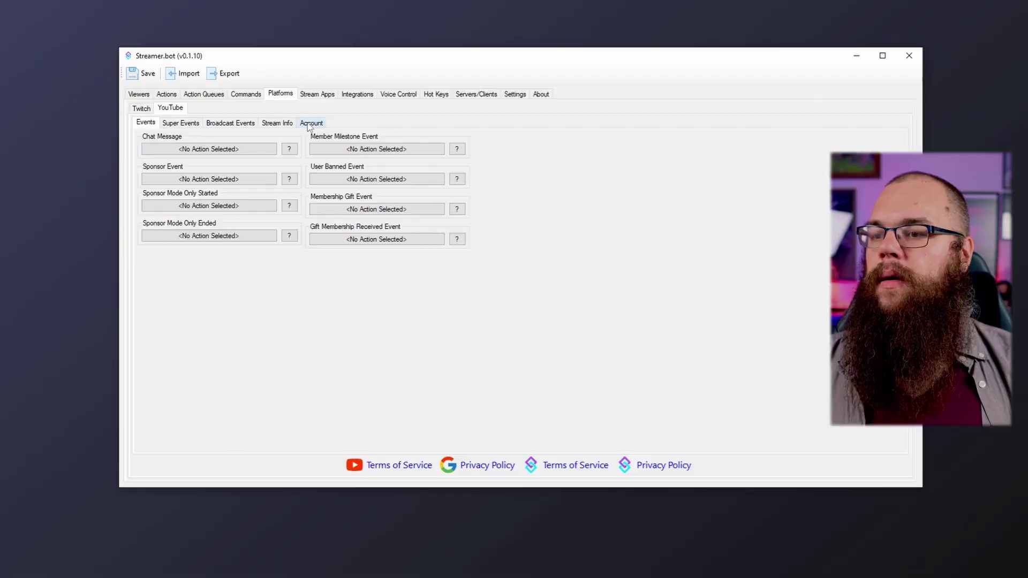
click(310, 123)
click(227, 156)
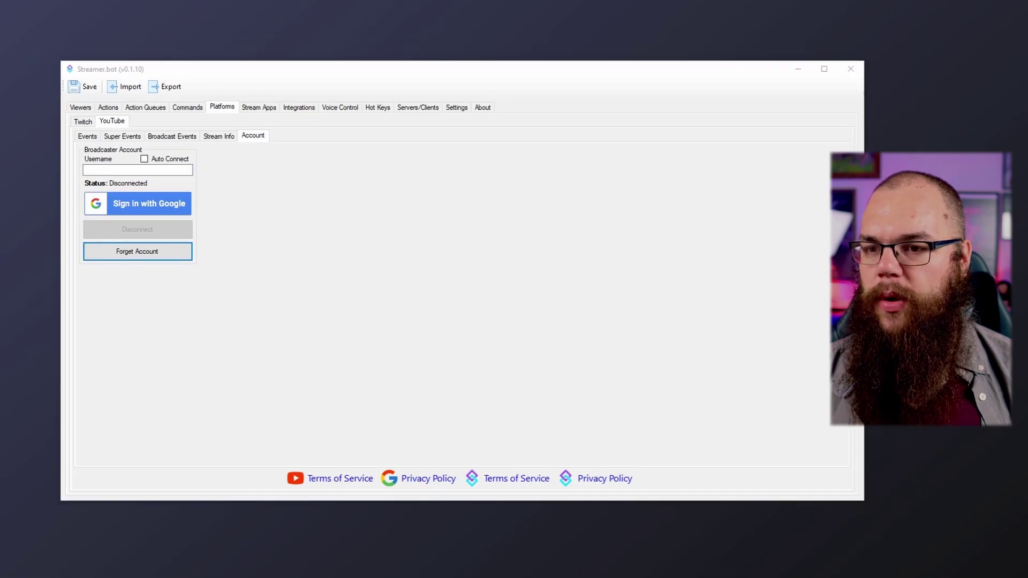
Step: Sign in with Google and allow Streamer.bot to view and manage the YouTube account
click(187, 213)
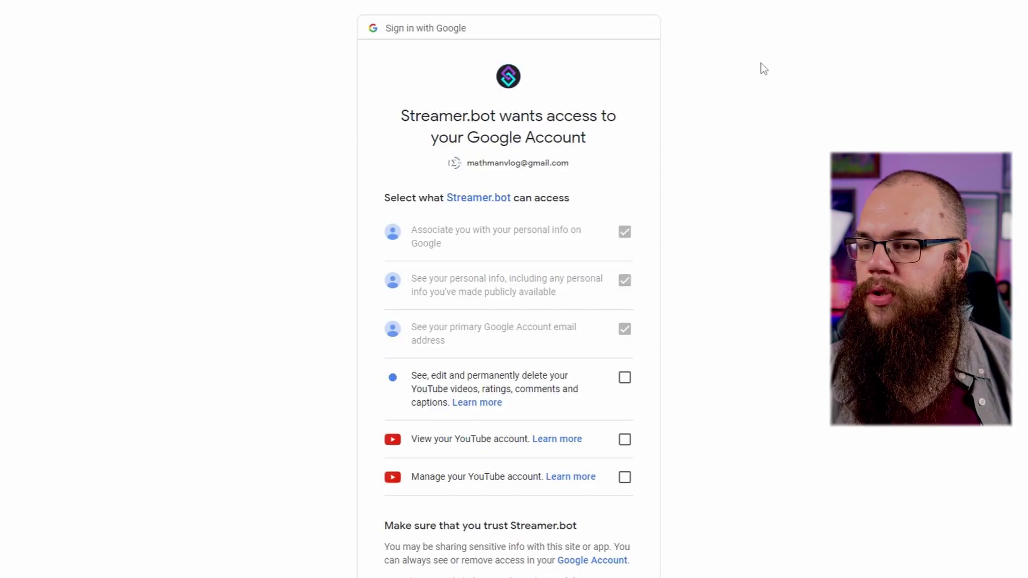
scroll(768, 107, down, 2)
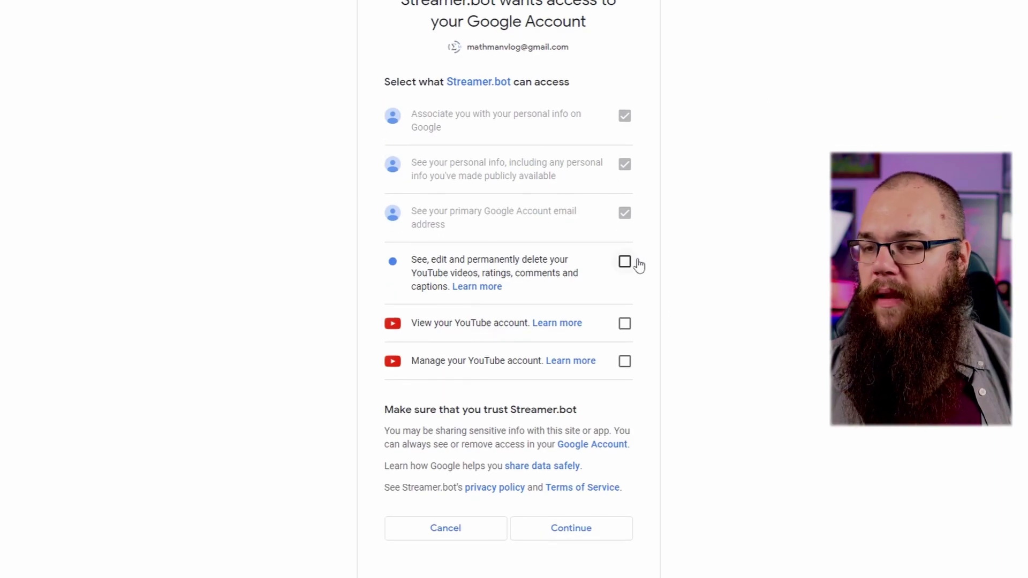
click(625, 324)
click(625, 361)
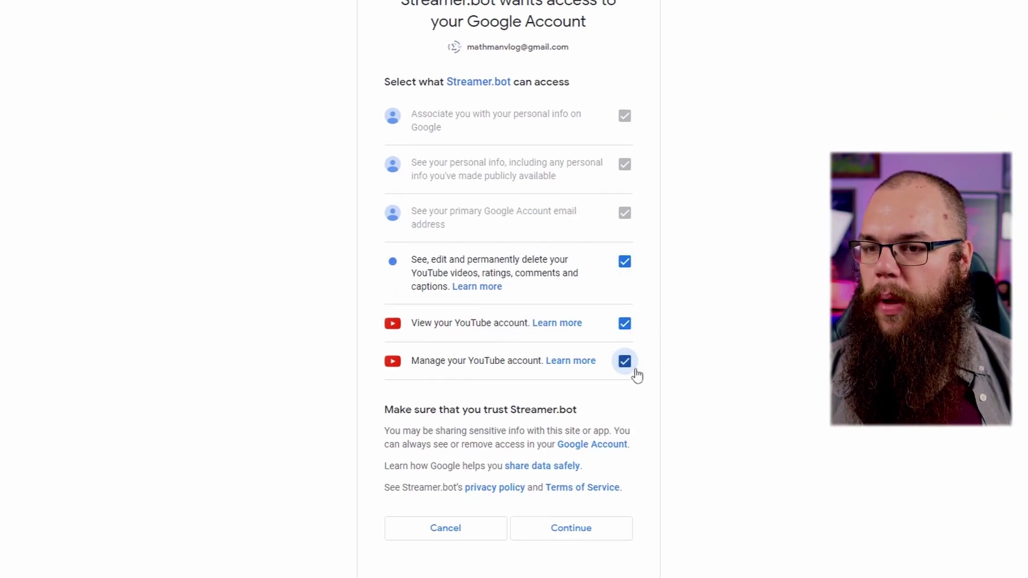
click(582, 536)
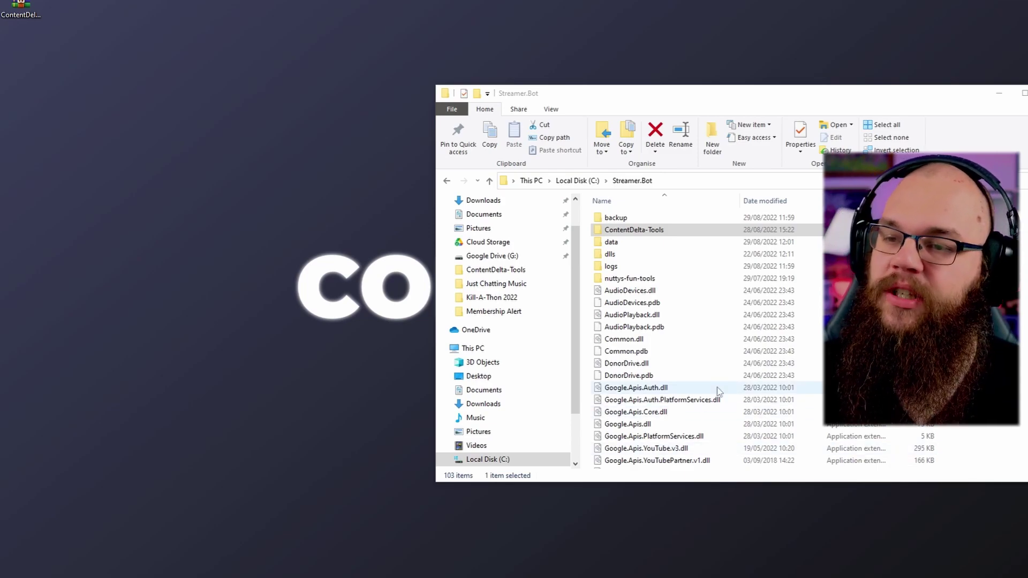
Step: Copy ContentDelta-Tools from ContentDelta-Tools.rar into C:\Streamer.Bot, overwriting the existing folder
click(21, 14)
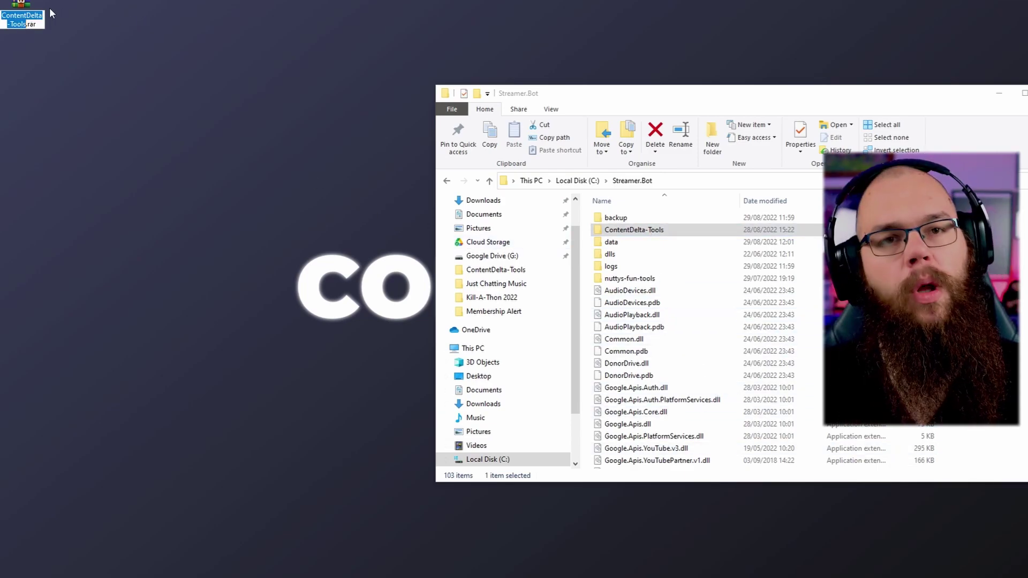
double_click(24, 5)
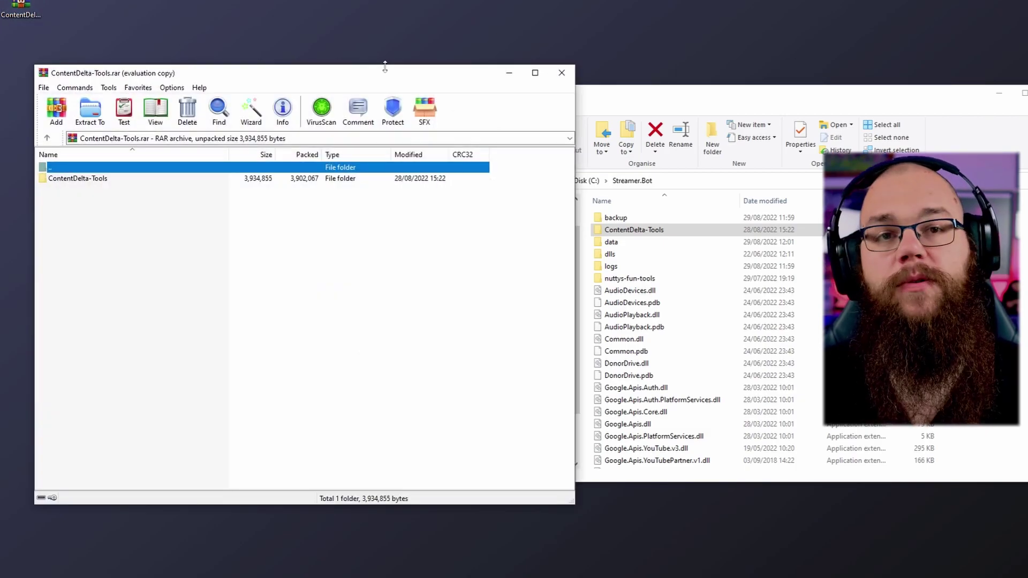
click(351, 288)
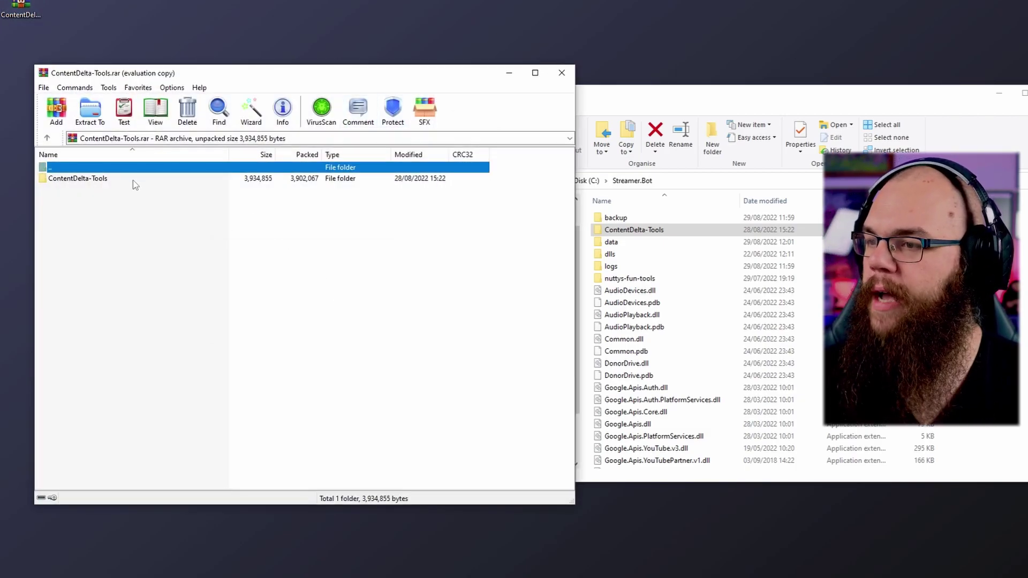
drag(133, 179, 659, 245)
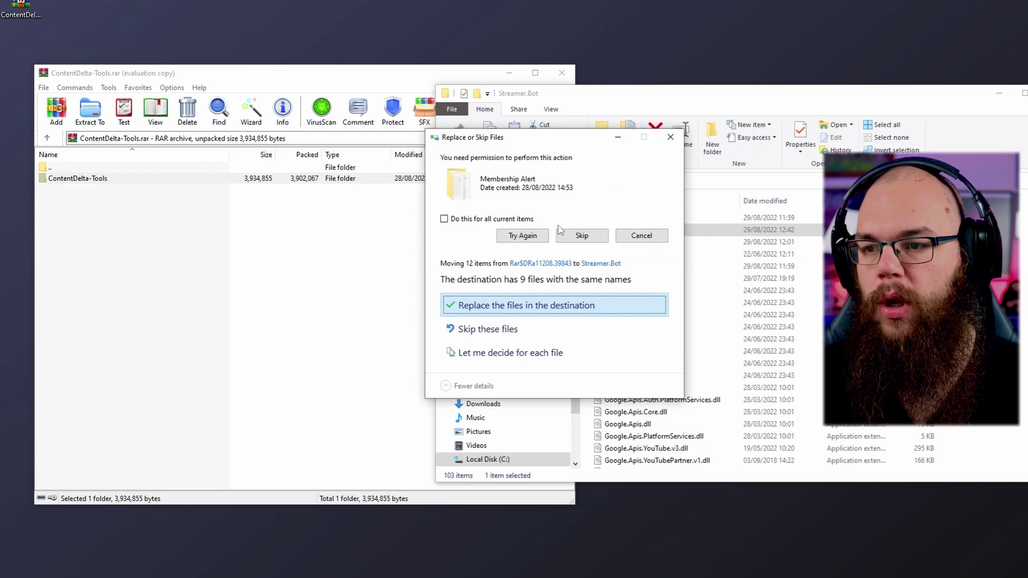
click(670, 137)
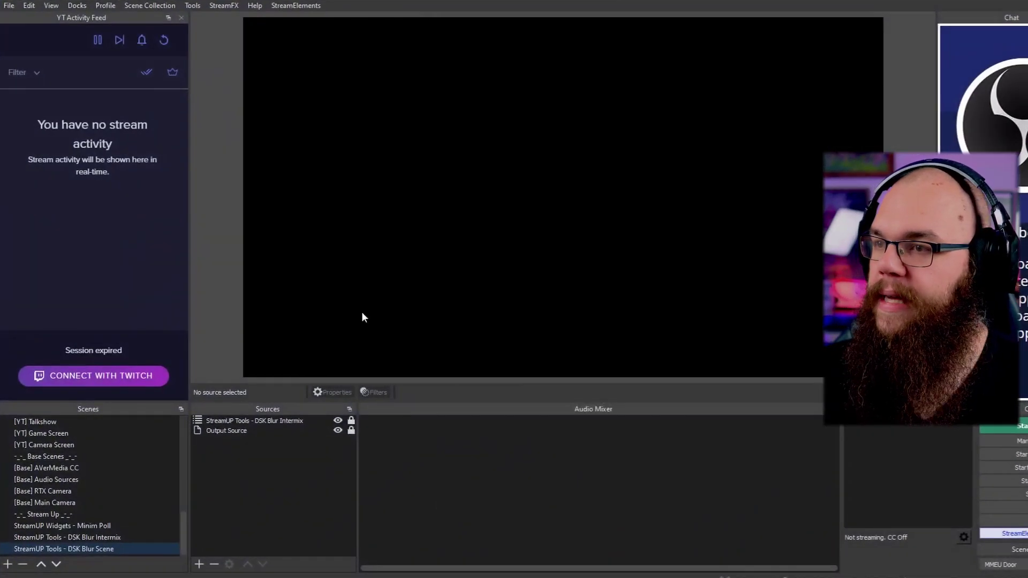
Step: Load 'YouTube Alerts - OBS Scene.json' via Source Copy and select [Content Delta] YouTube Alerts
click(193, 6)
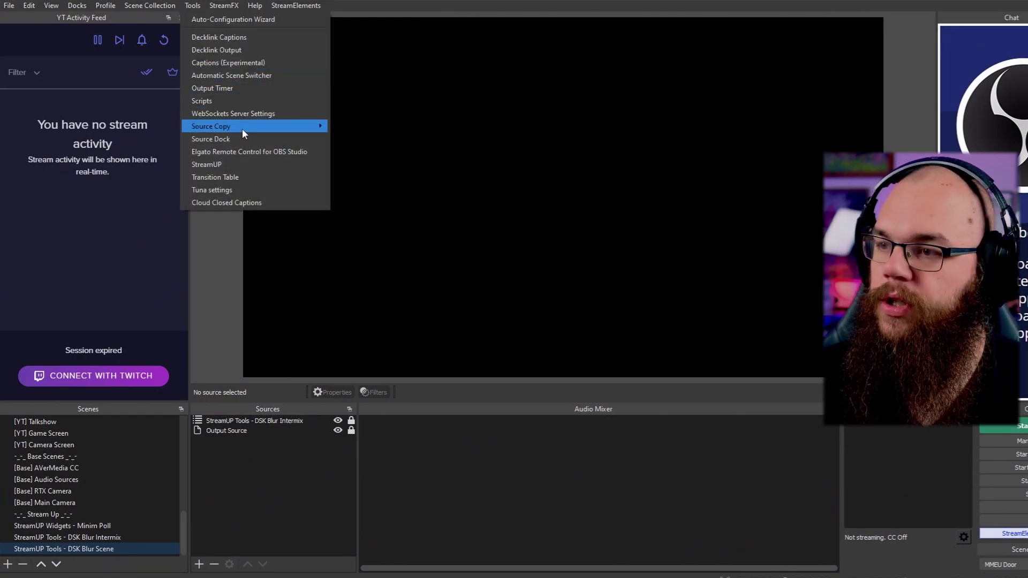
mouse_move(242, 129)
click(345, 122)
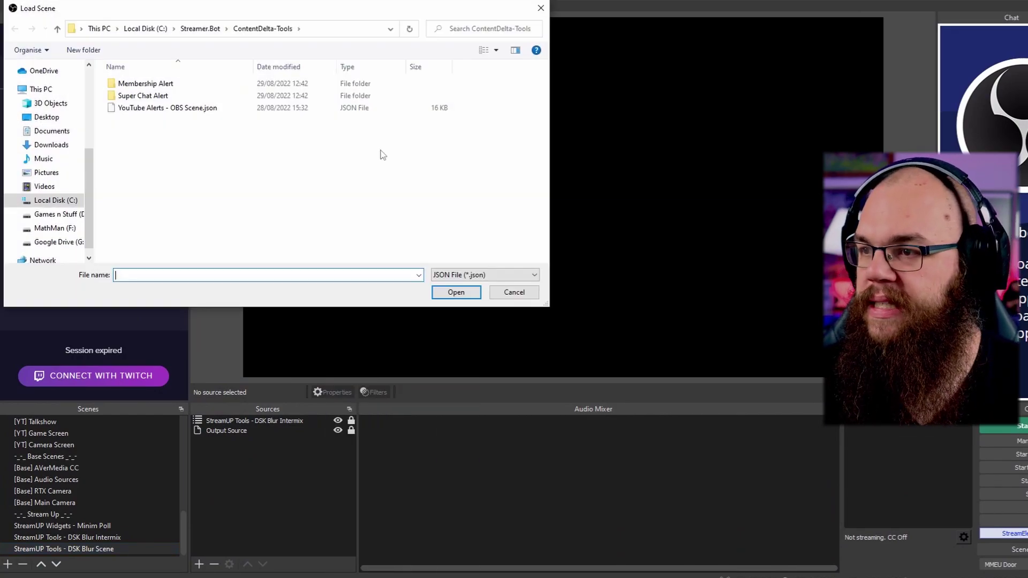
click(204, 109)
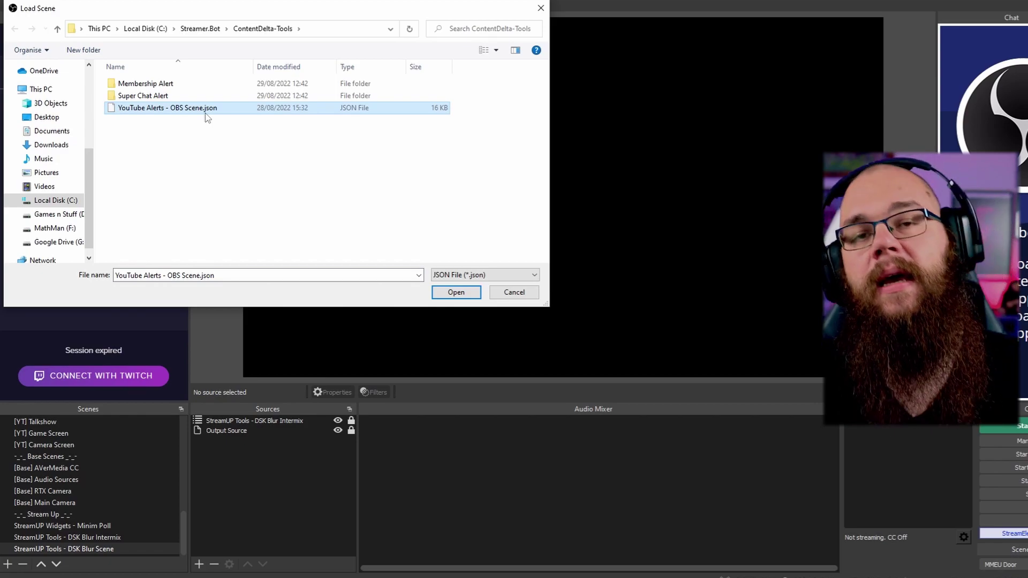
double_click(205, 110)
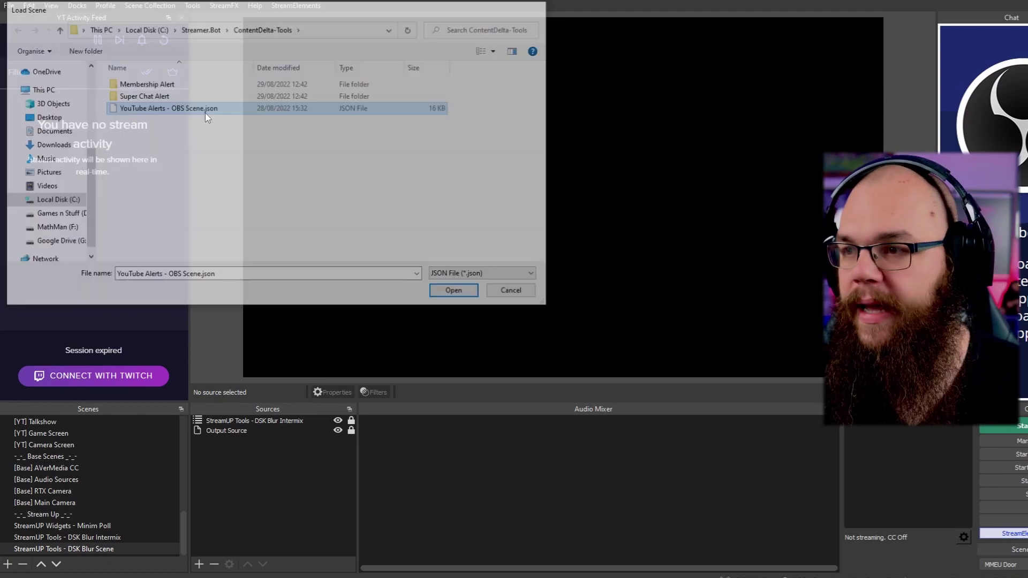
scroll(134, 495, down, 1)
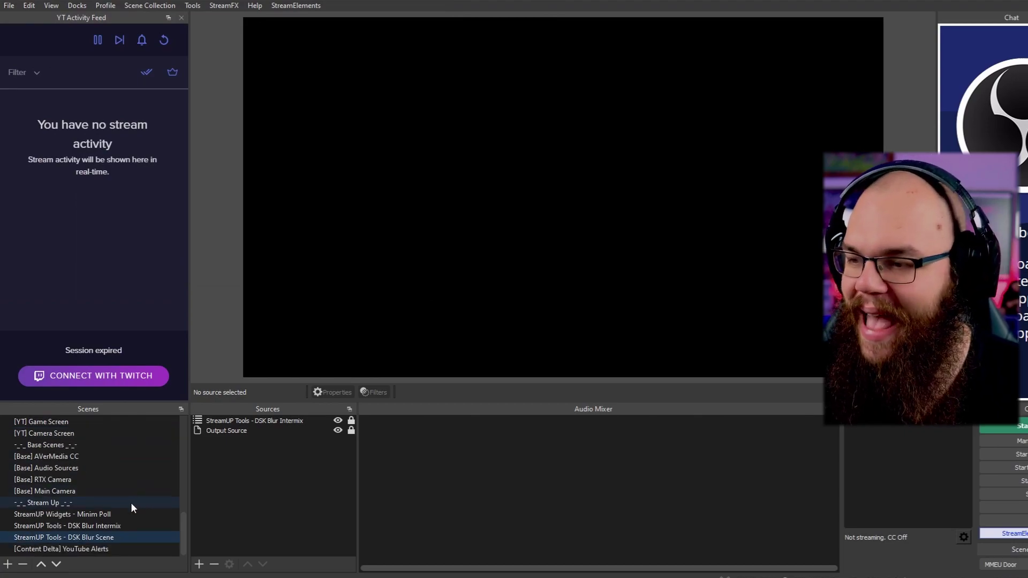
click(102, 549)
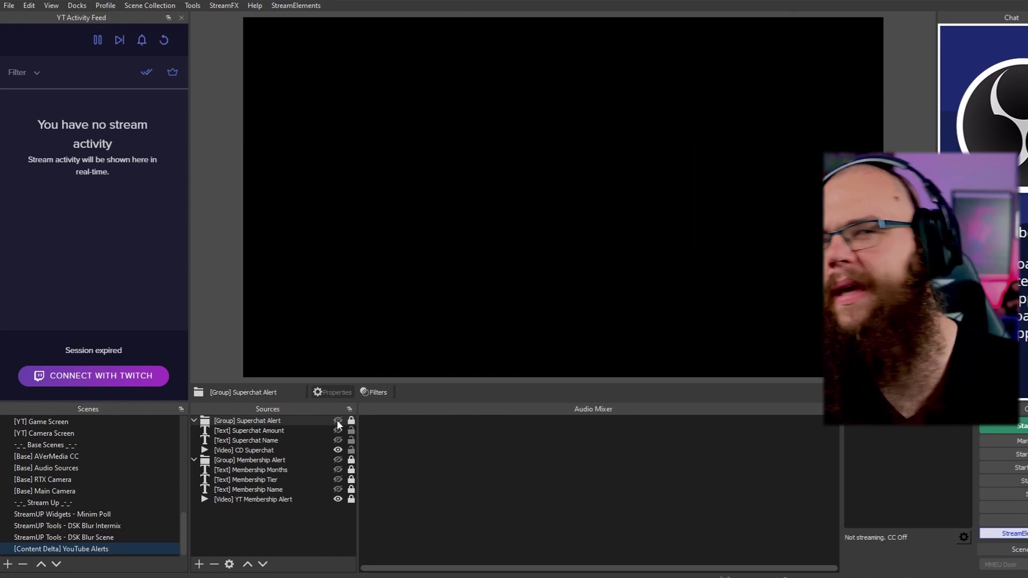
Step: Unhide the [Group] Superchat Alert source in the YouTube Alerts scene
click(337, 421)
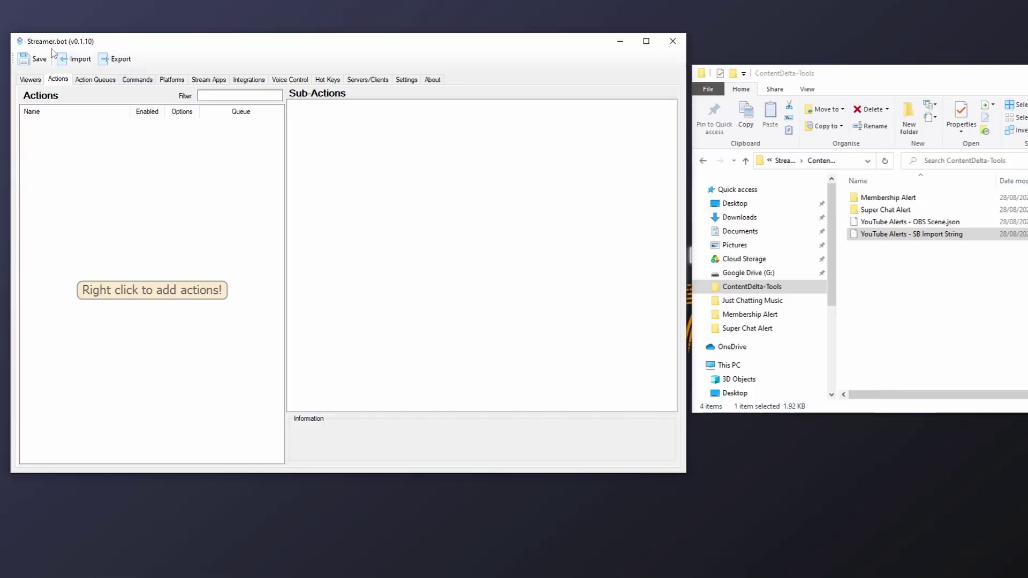
Step: Import actions from the YouTube Alerts SB Import String file and review Membership and SuperChat
click(66, 59)
drag(910, 234, 285, 174)
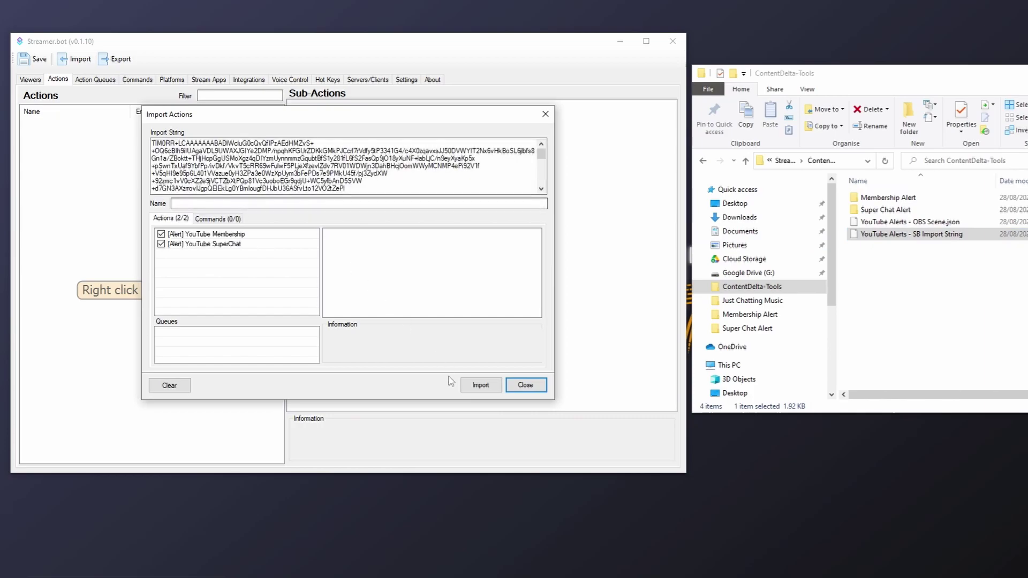
click(480, 386)
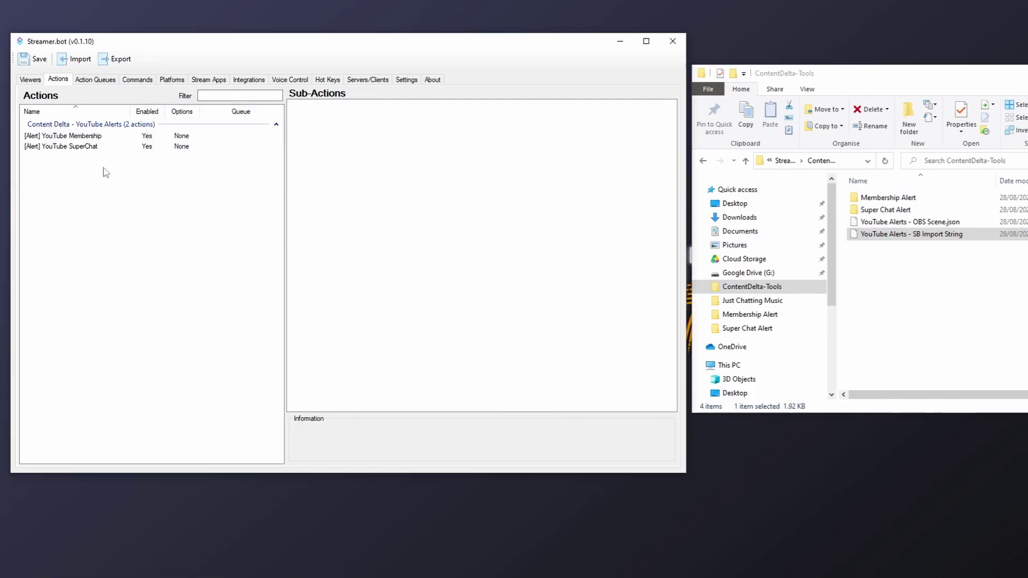
click(76, 139)
click(82, 146)
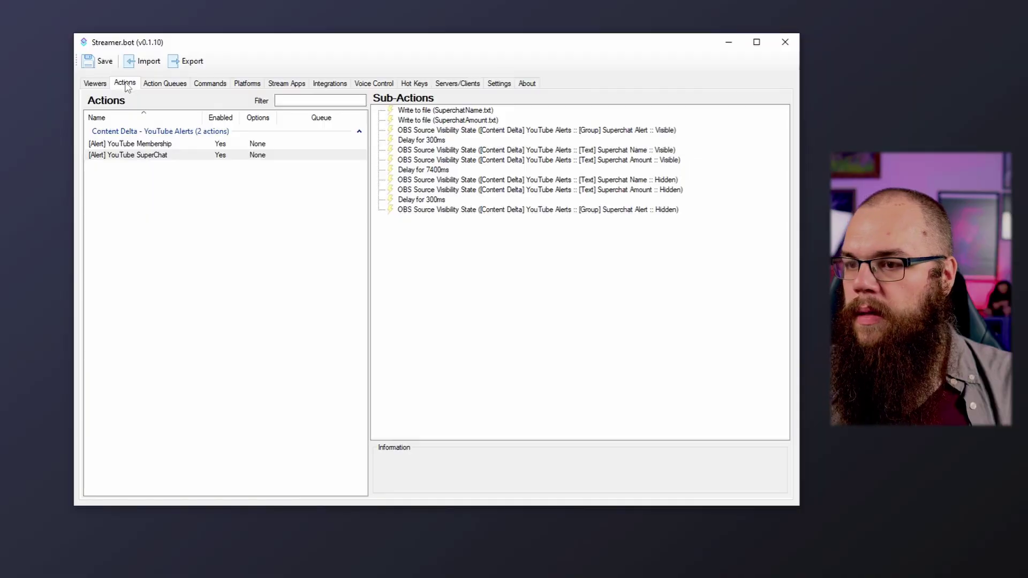
Step: Assign [Alert] YouTube Membership to Member Milestone and [Alert] YouTube SuperChat to Super Chat
click(247, 83)
click(127, 99)
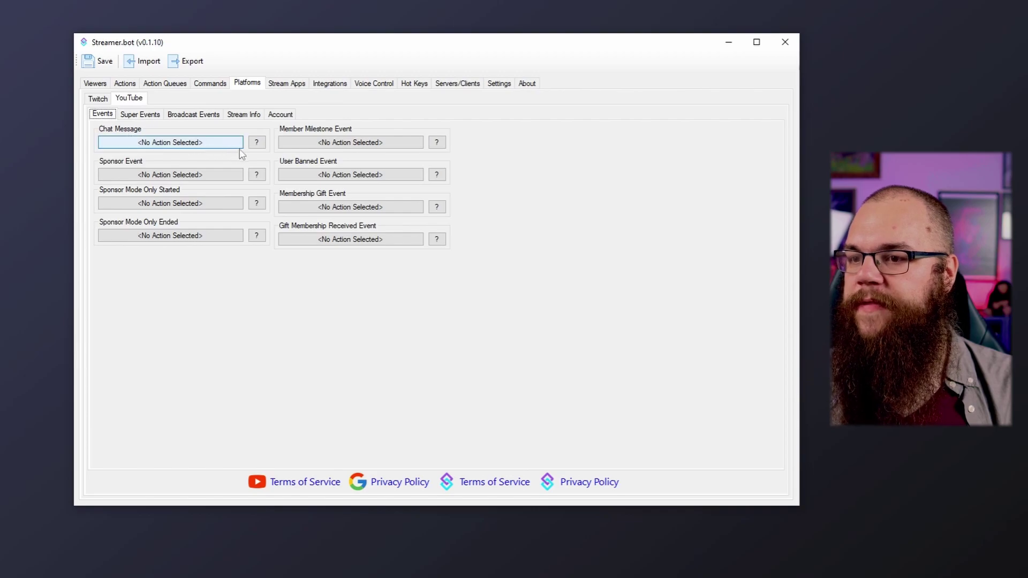
click(343, 143)
click(353, 190)
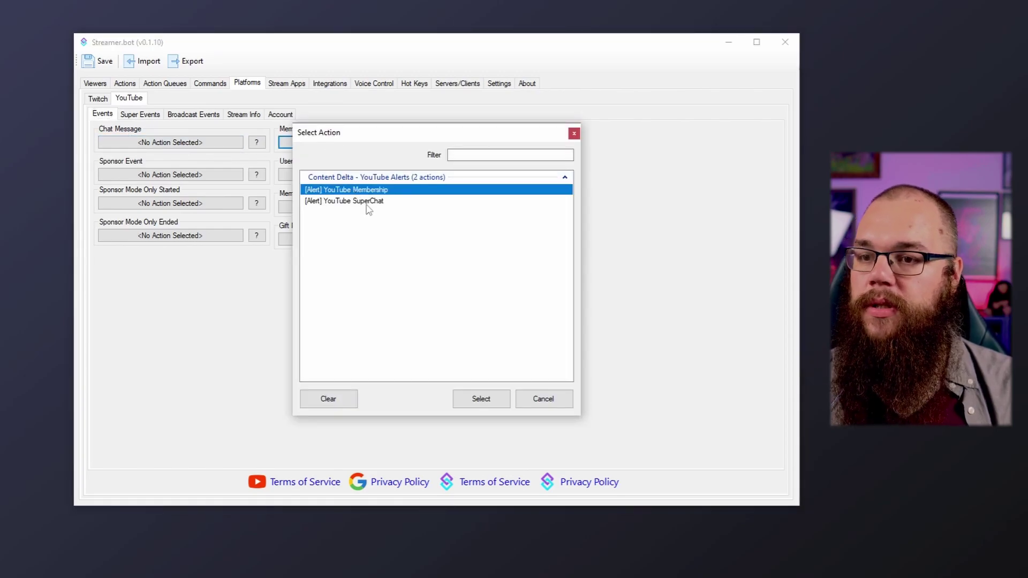
click(481, 399)
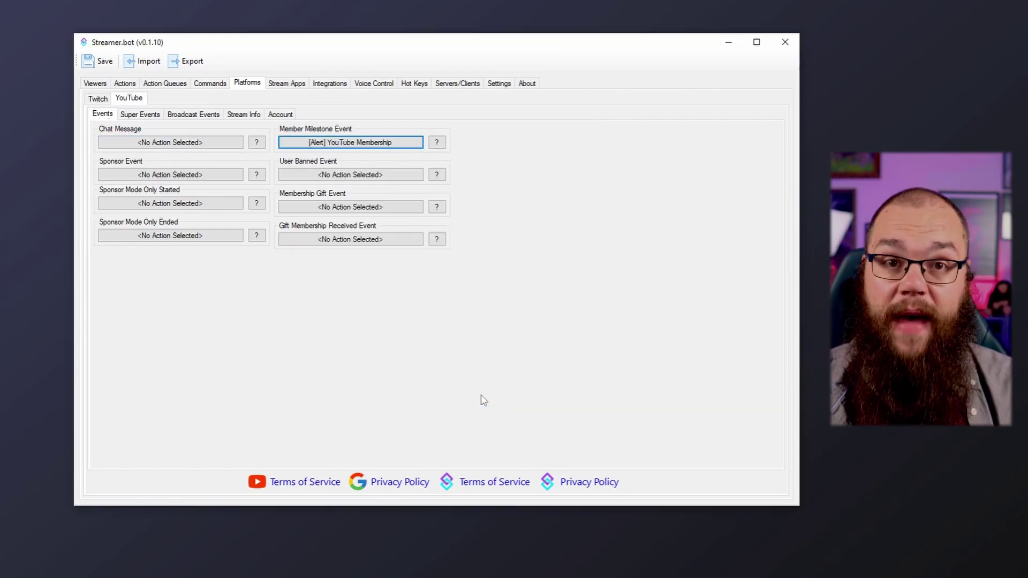
click(140, 114)
click(167, 143)
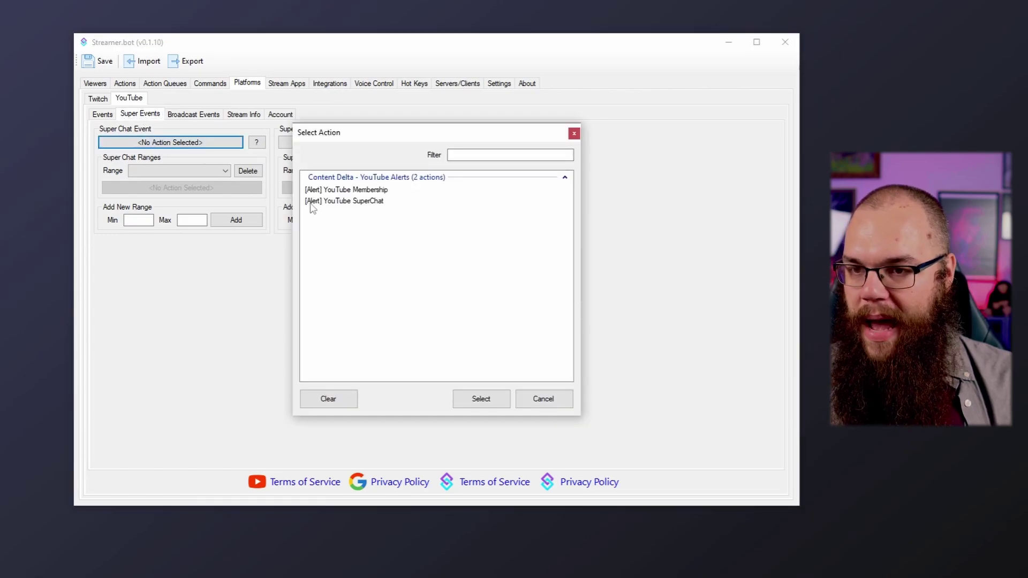
click(473, 399)
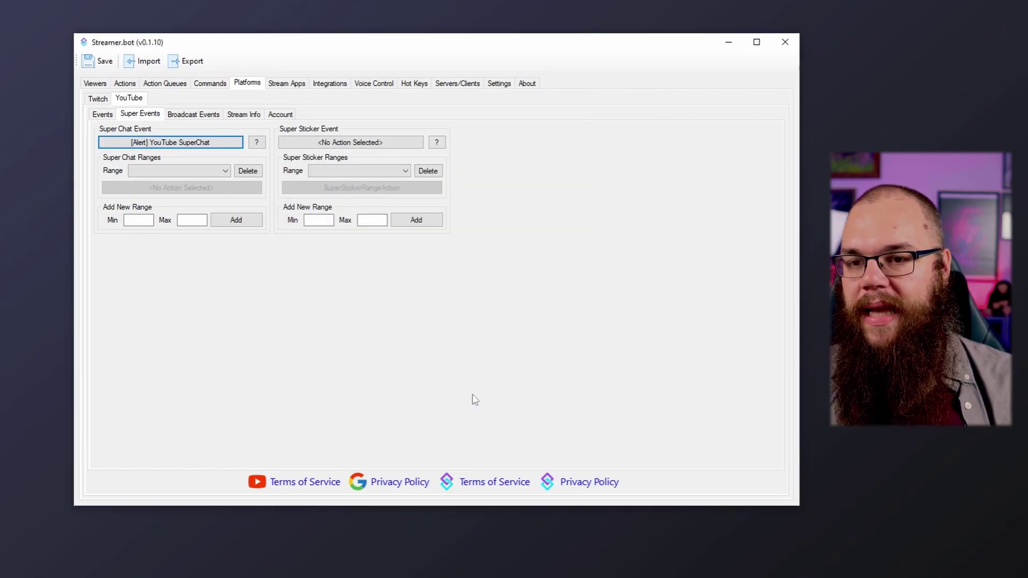